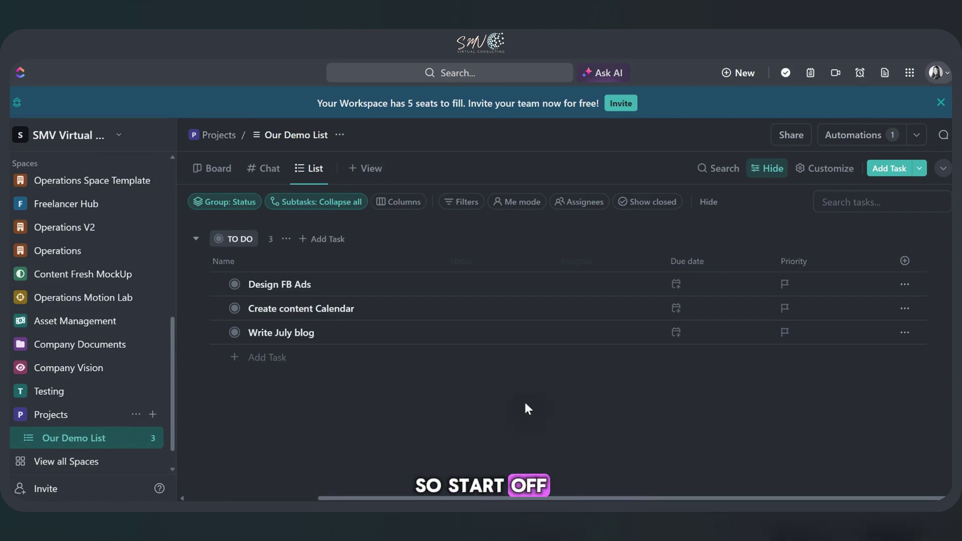
# Open Our Demo List's automations and start a new automation rule.
pyautogui.click(837, 137)
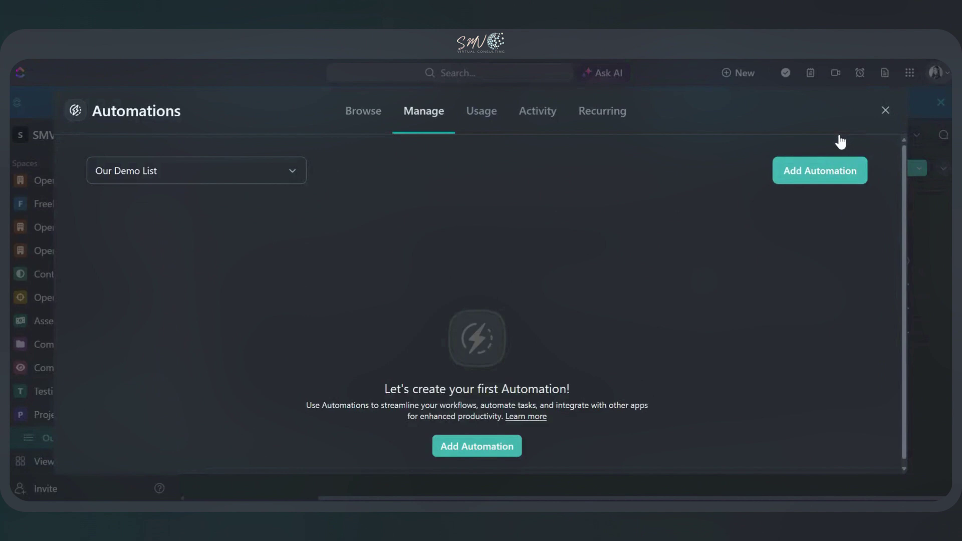
pyautogui.scroll(-1, 731, 299)
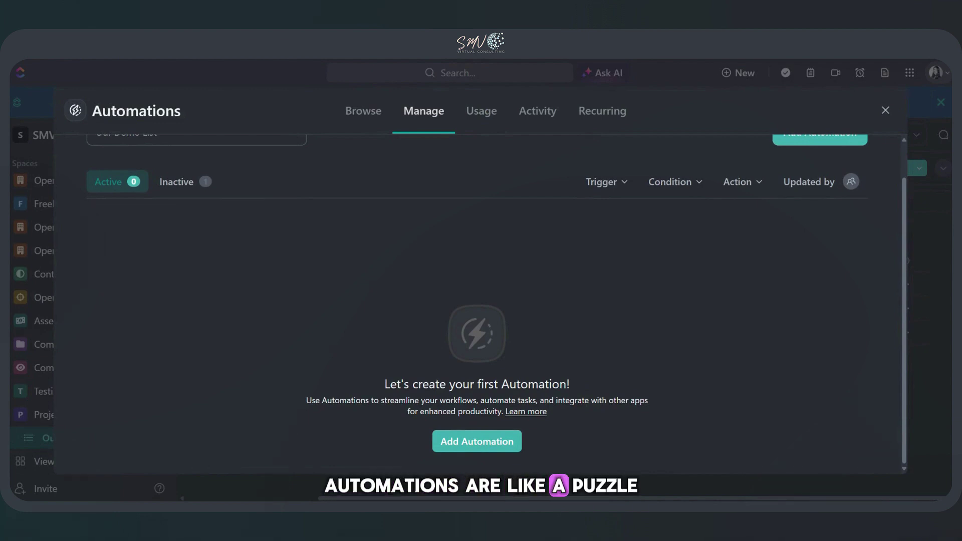
pyautogui.click(489, 446)
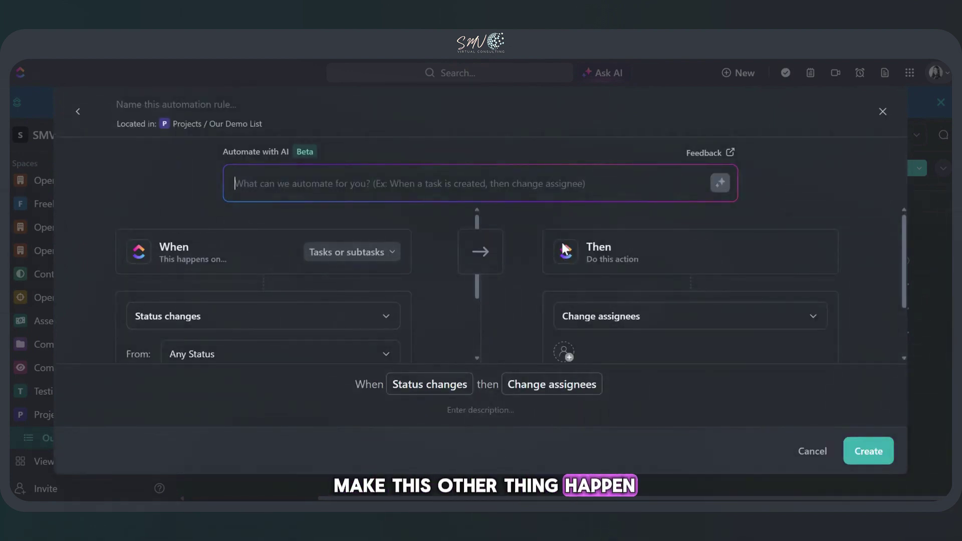
# Set the Status changes trigger's To status to IN PROGRESS from the Active group.
pyautogui.scroll(-2, 510, 312)
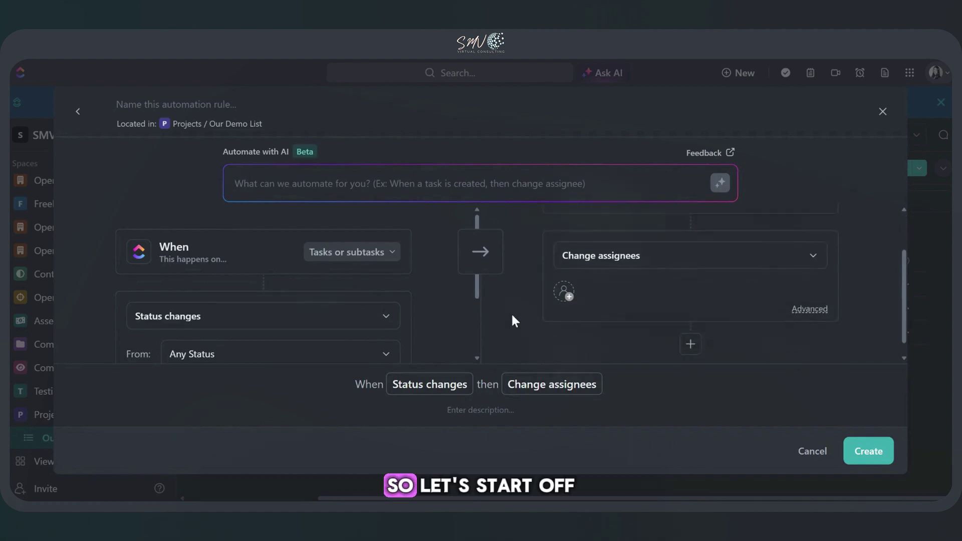
pyautogui.scroll(-2, 350, 294)
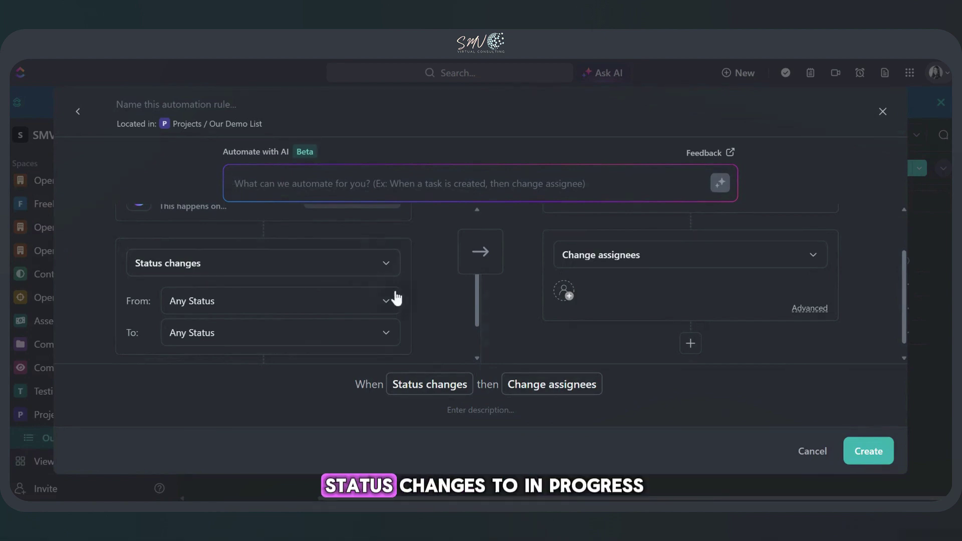
pyautogui.scroll(-1, 343, 289)
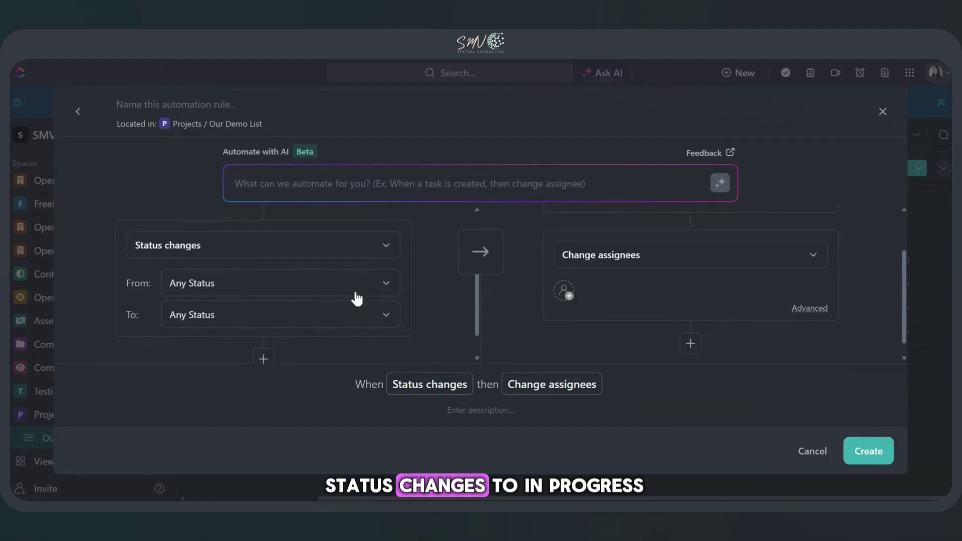
pyautogui.click(393, 328)
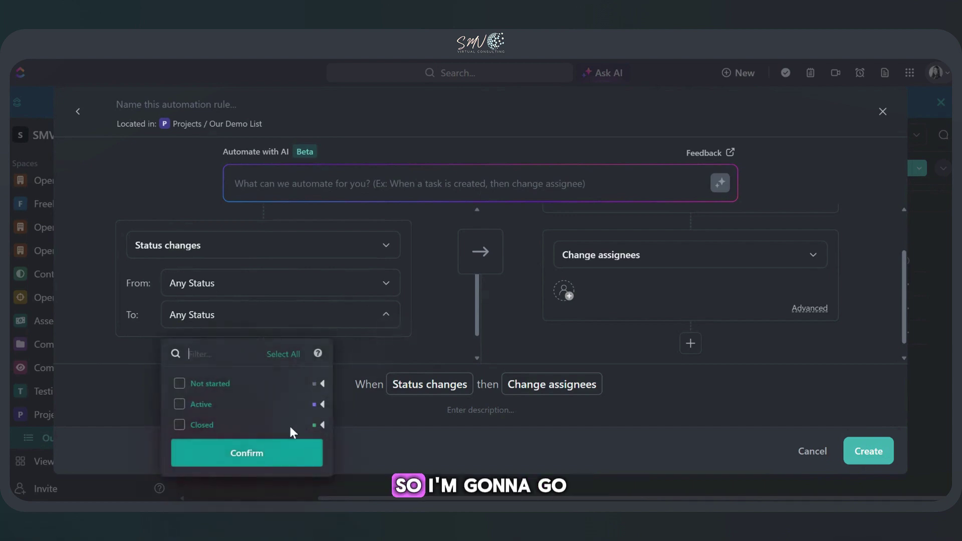
pyautogui.click(321, 404)
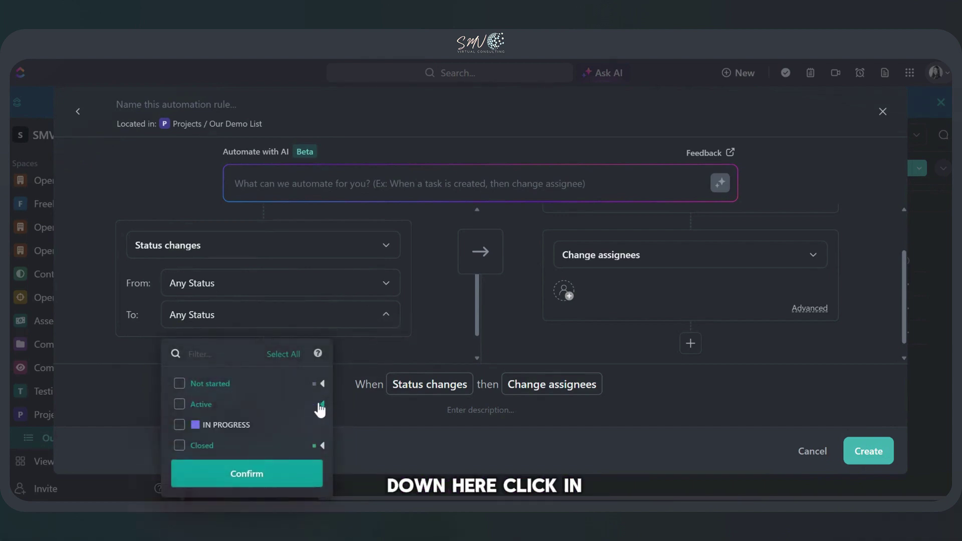
pyautogui.click(180, 426)
pyautogui.click(217, 473)
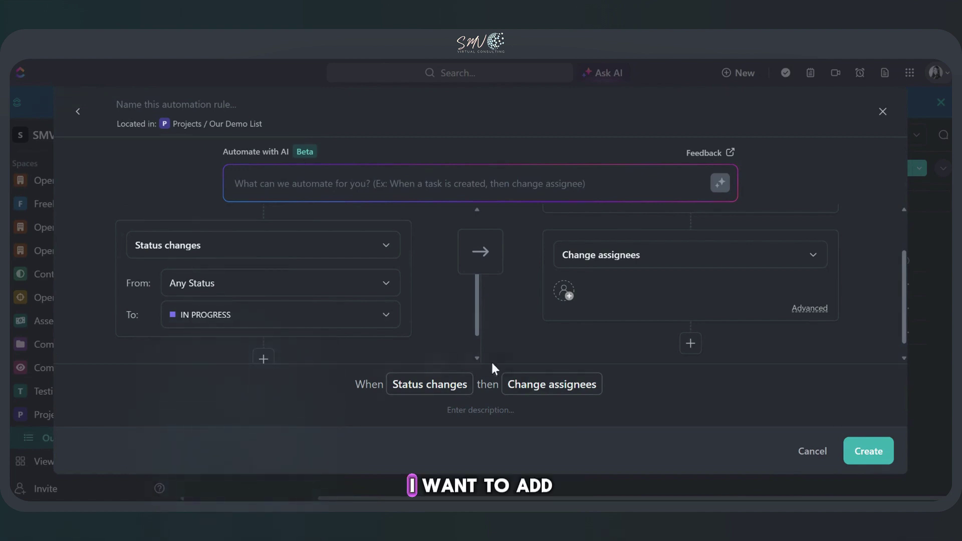
pyautogui.scroll(2, 665, 300)
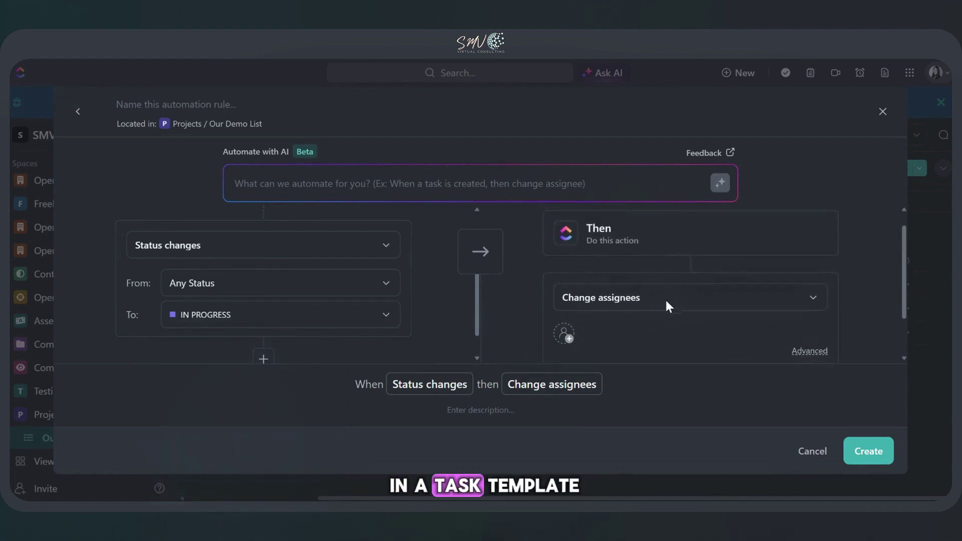
# Change the rule's action to Apply a template.
pyautogui.click(811, 299)
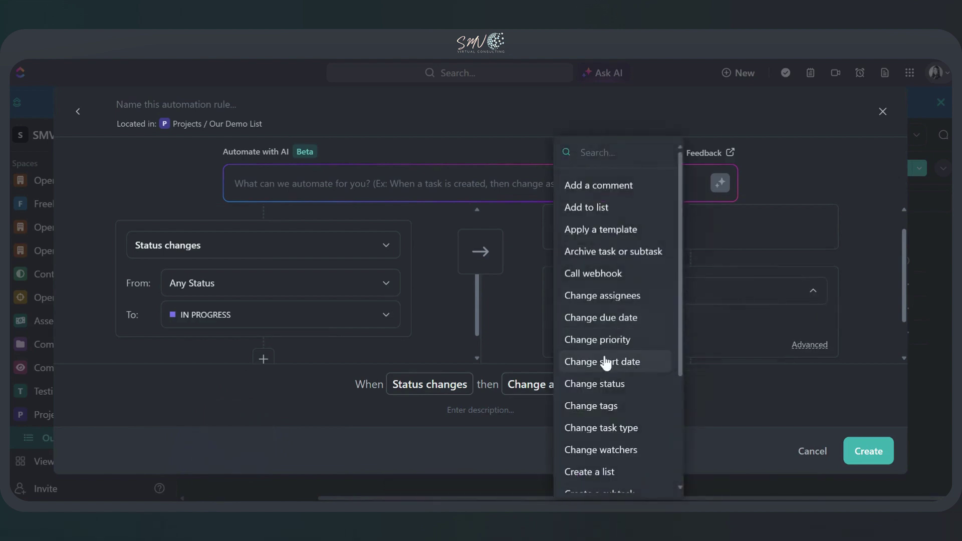
pyautogui.click(596, 230)
pyautogui.scroll(-2, 738, 320)
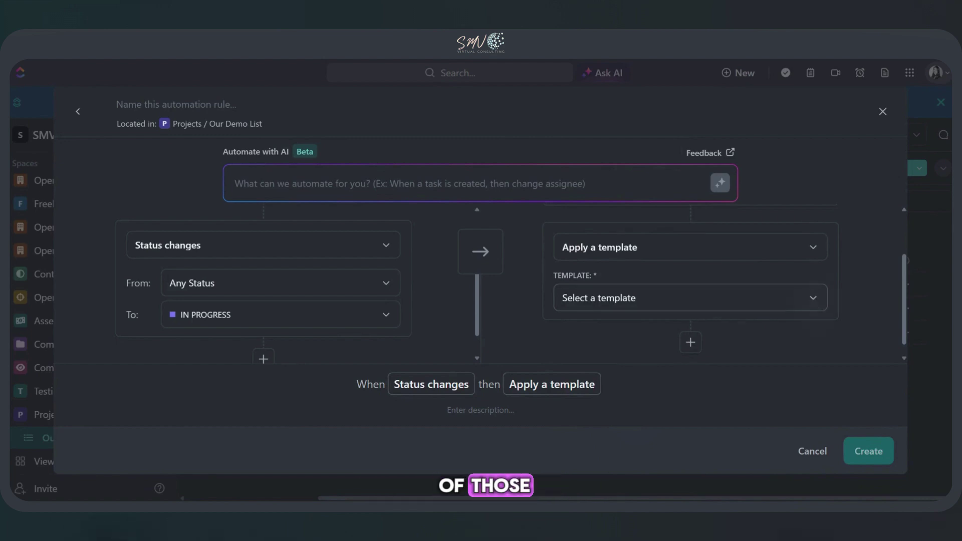
# Pick the Project Task List [DEMO] template for the action and create the automation.
pyautogui.click(812, 299)
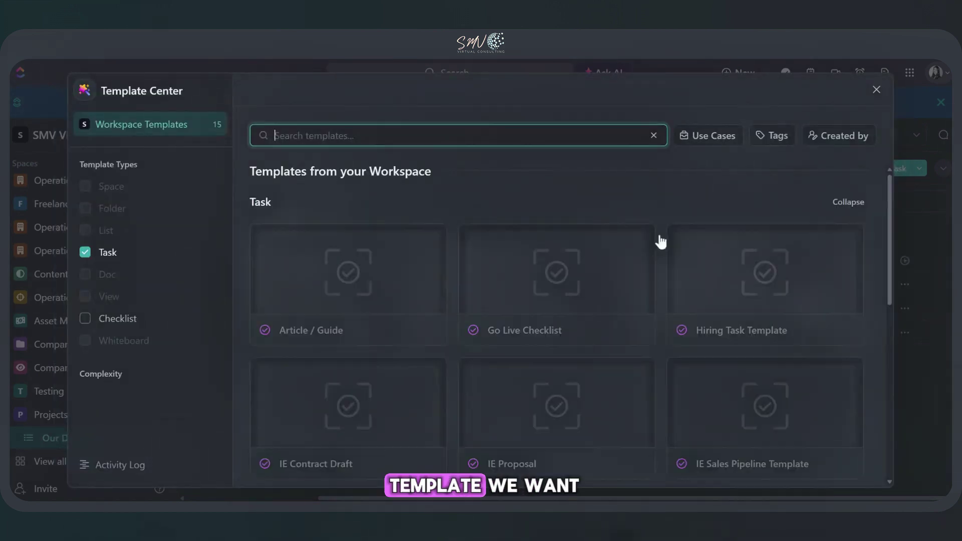
pyautogui.write('demo')
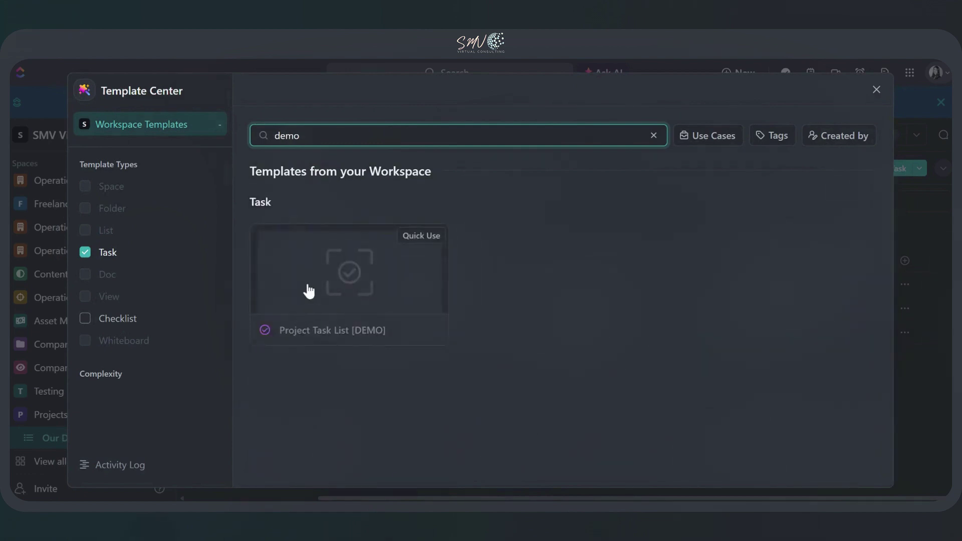
pyautogui.click(309, 290)
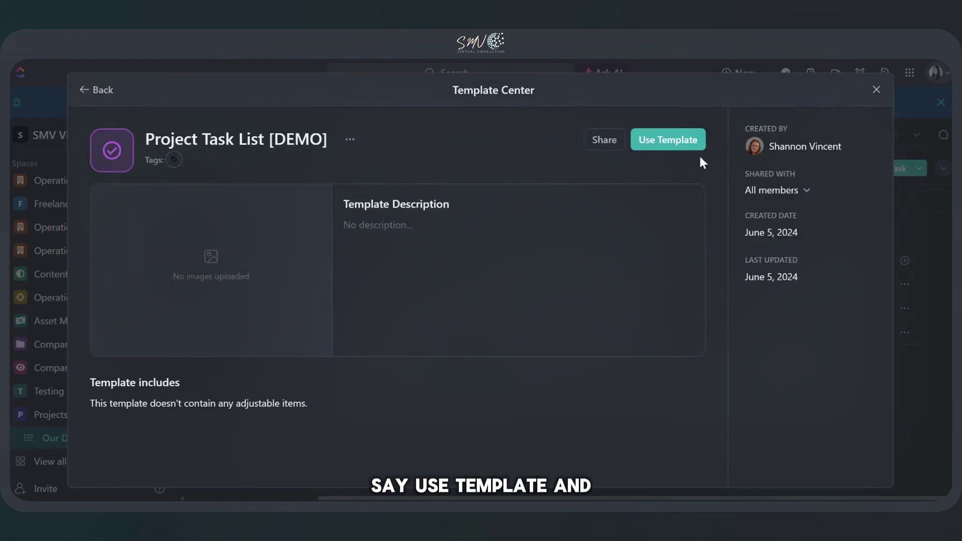
pyautogui.click(687, 145)
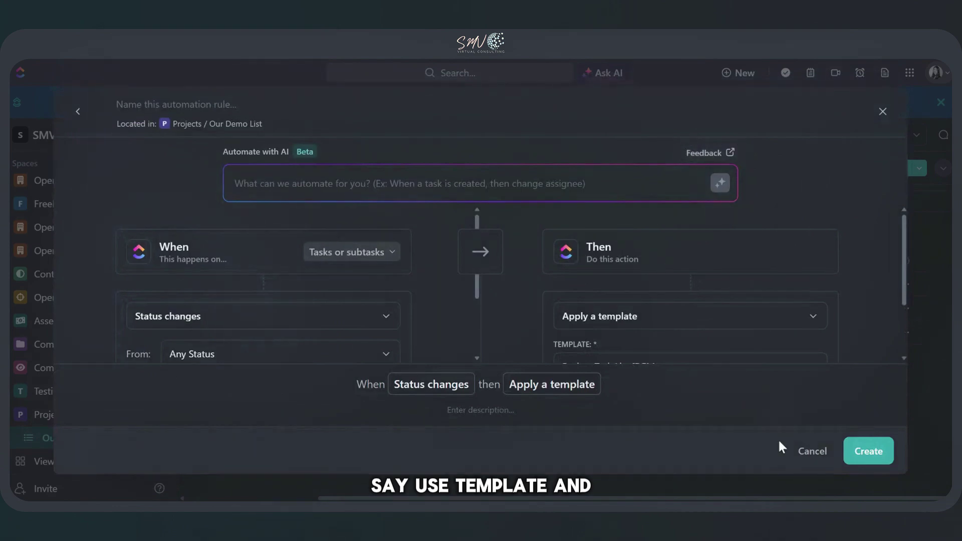
pyautogui.scroll(-2, 777, 296)
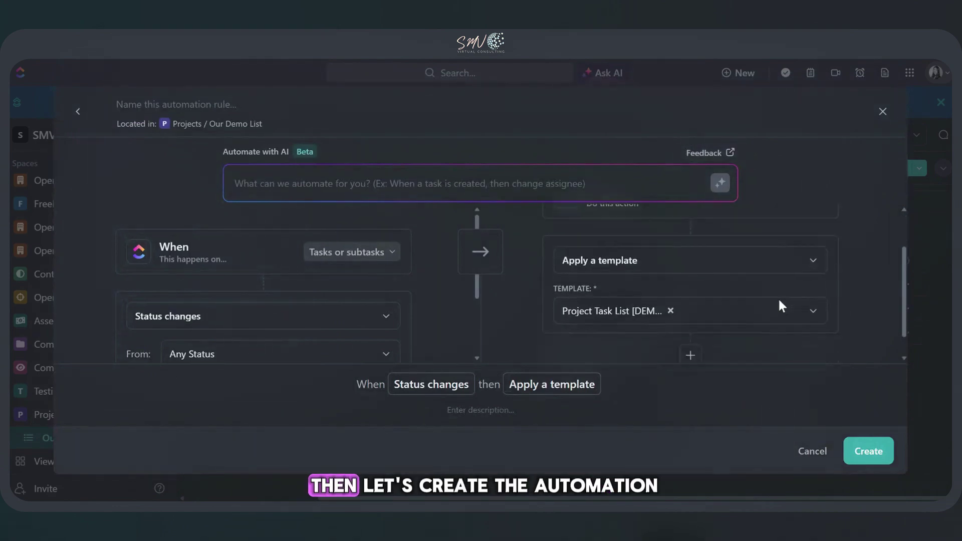
pyautogui.click(870, 452)
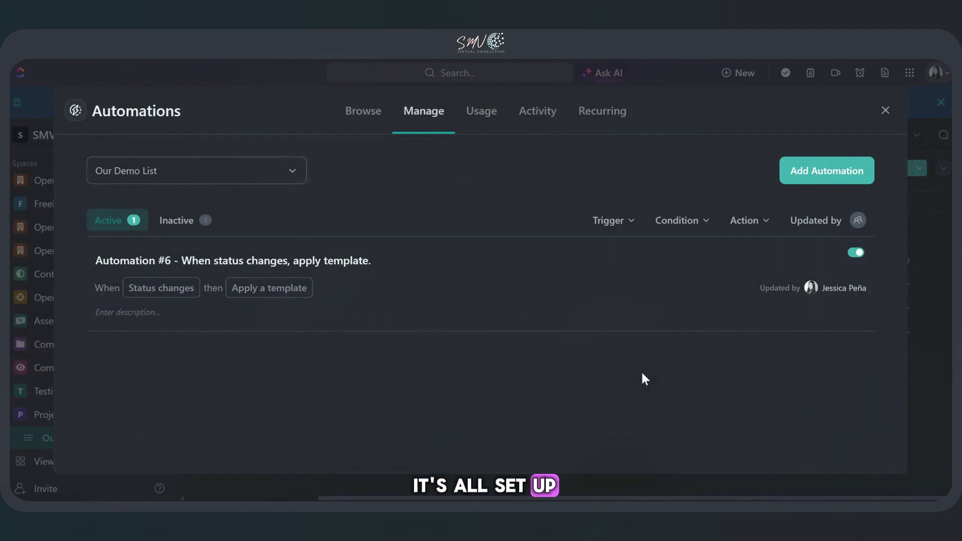
# Return to the task list and move Write July blog to IN PROGRESS.
pyautogui.click(886, 111)
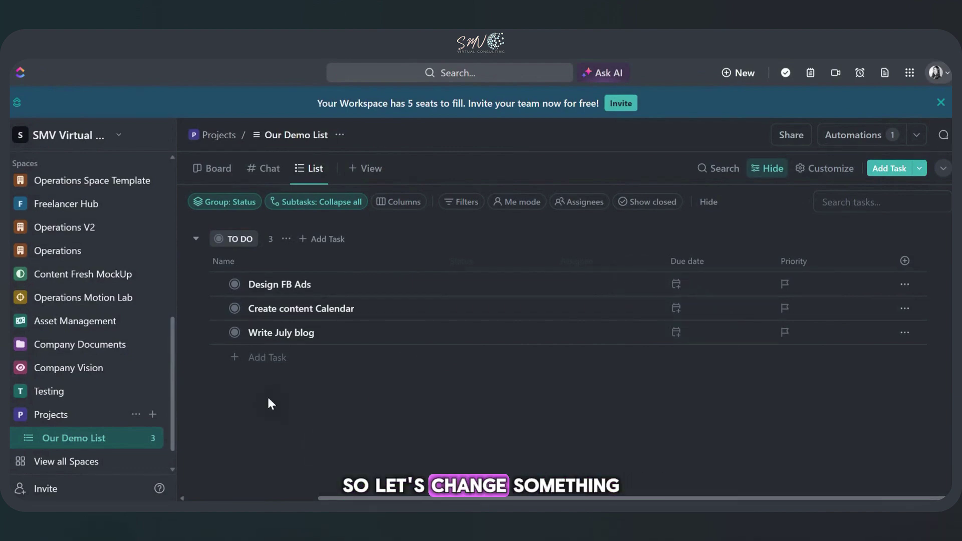
pyautogui.click(234, 332)
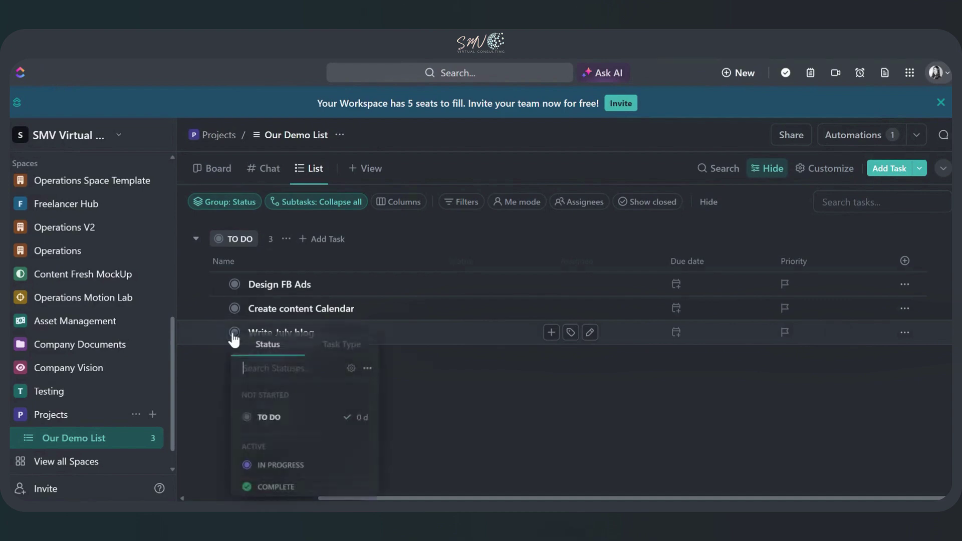
pyautogui.click(271, 465)
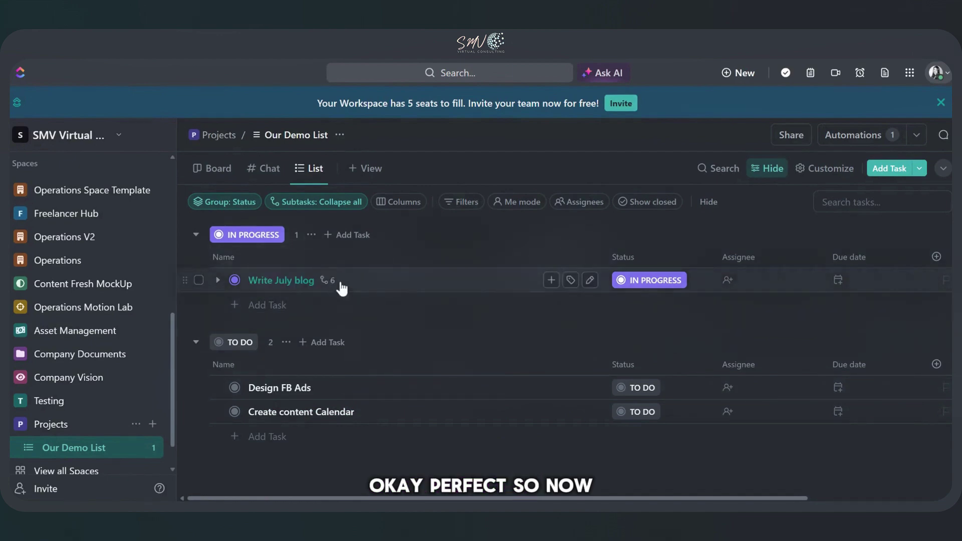
# Expand Write July blog's subtasks and show all subtask levels expanded.
pyautogui.moveTo(329, 287)
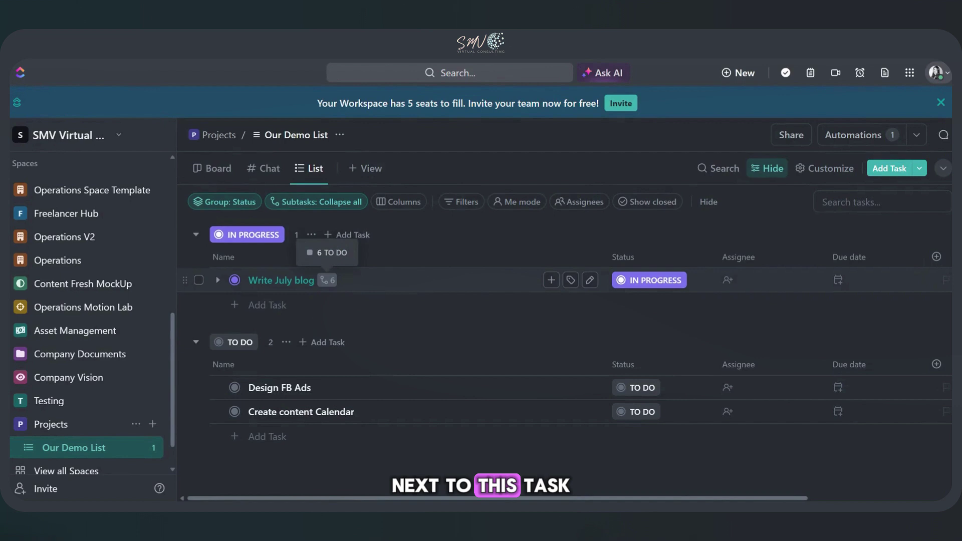
pyautogui.click(328, 282)
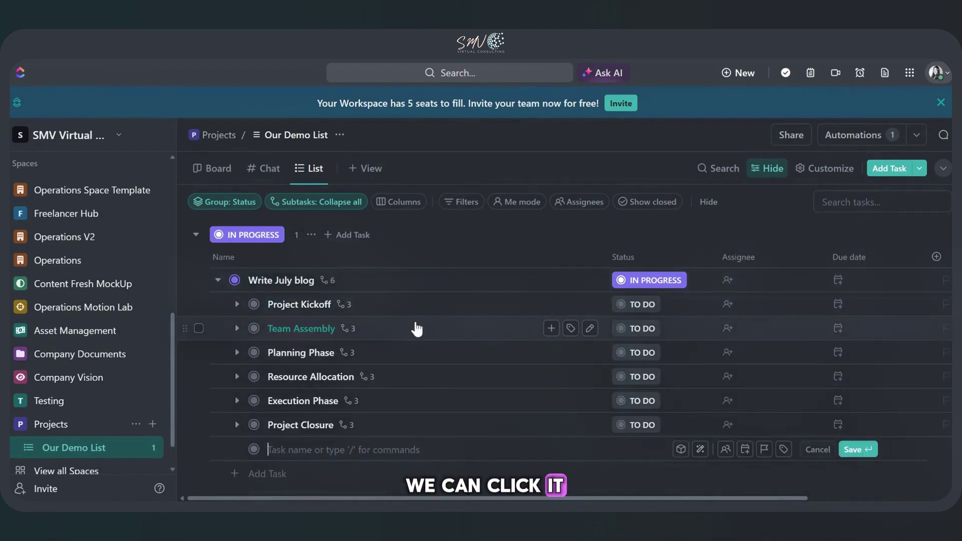
pyautogui.click(324, 206)
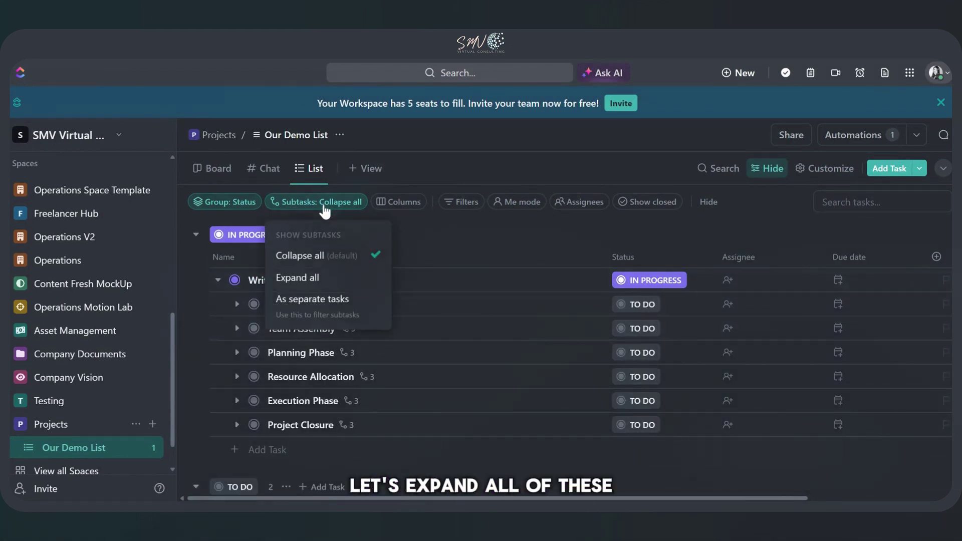
pyautogui.click(303, 277)
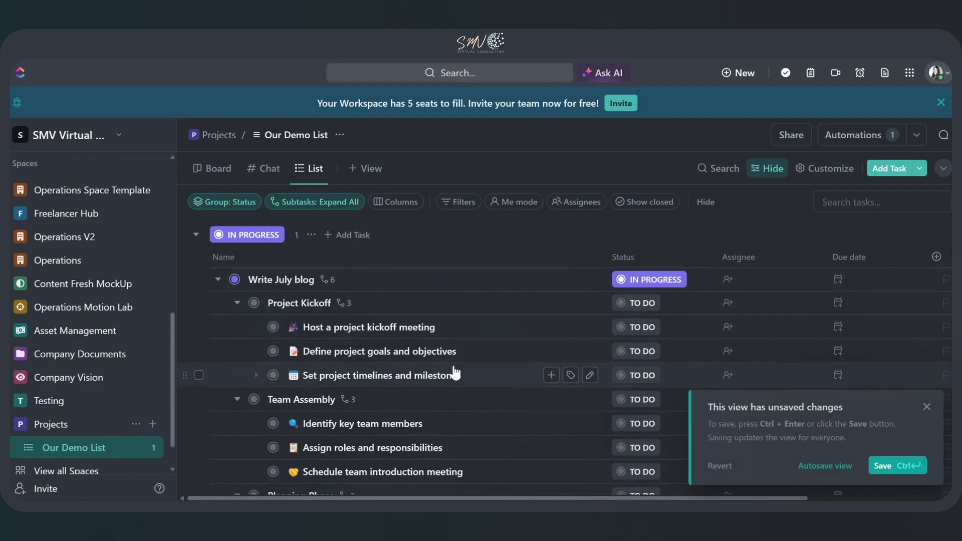
# Move Design FB Ads in the TO DO group to IN PROGRESS and expand its subtasks.
pyautogui.scroll(-1, 454, 372)
pyautogui.scroll(-3, 454, 372)
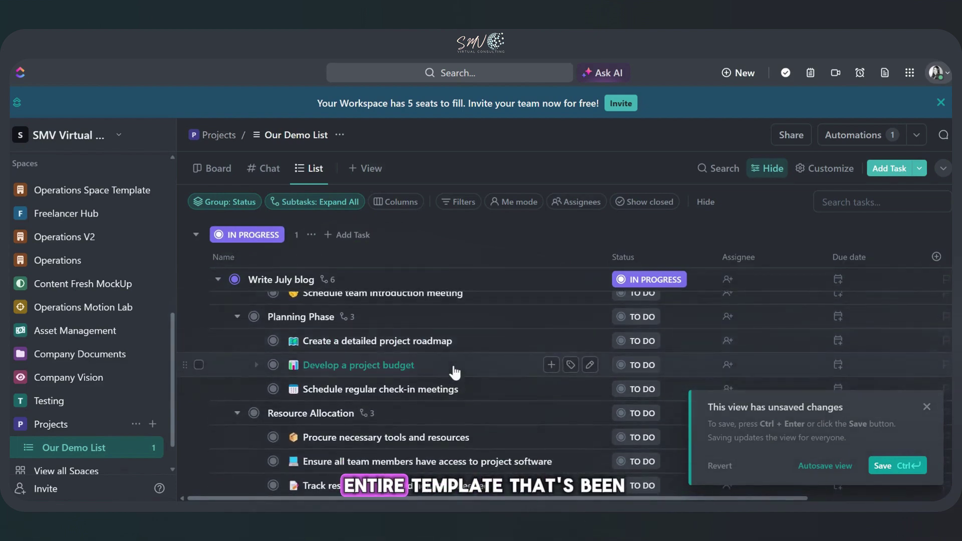
pyautogui.scroll(-1, 454, 372)
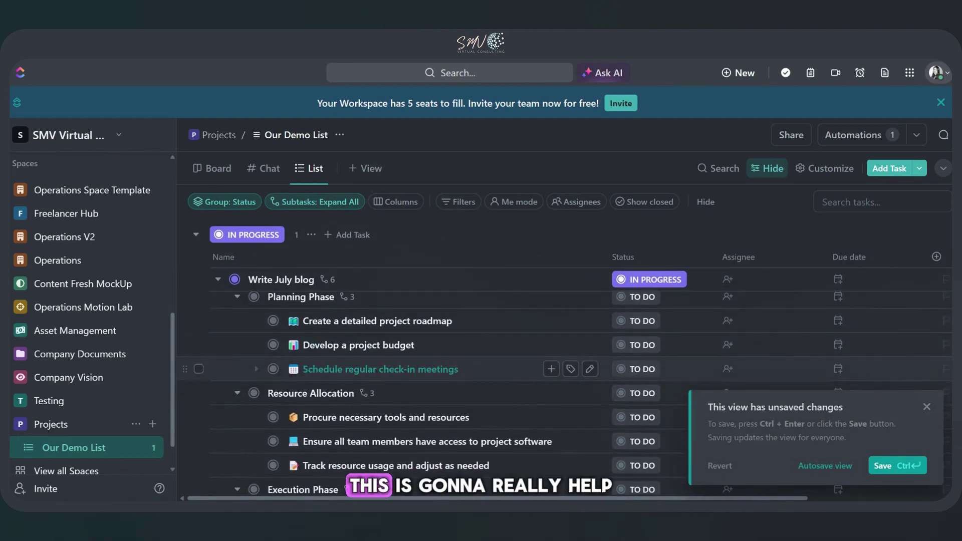
pyautogui.scroll(-3, 455, 373)
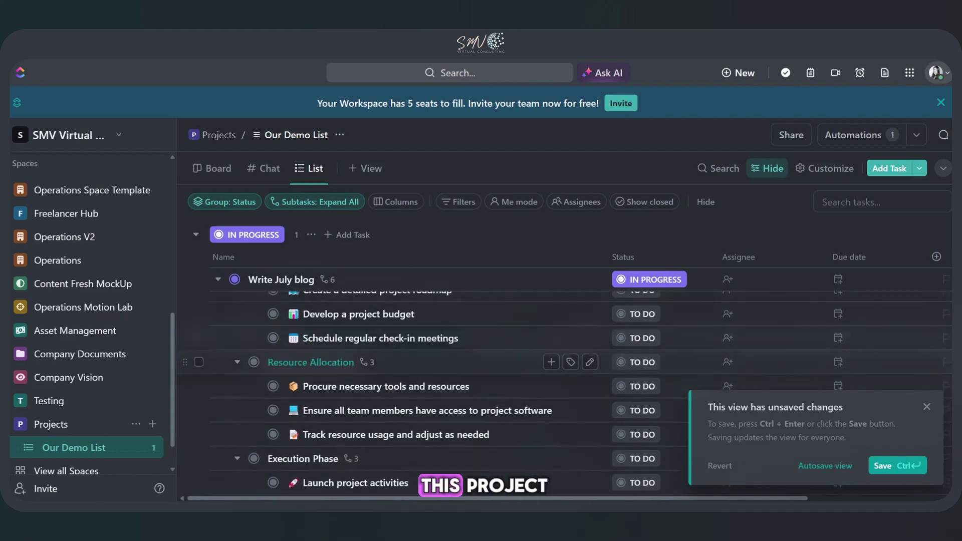
pyautogui.scroll(-3, 454, 373)
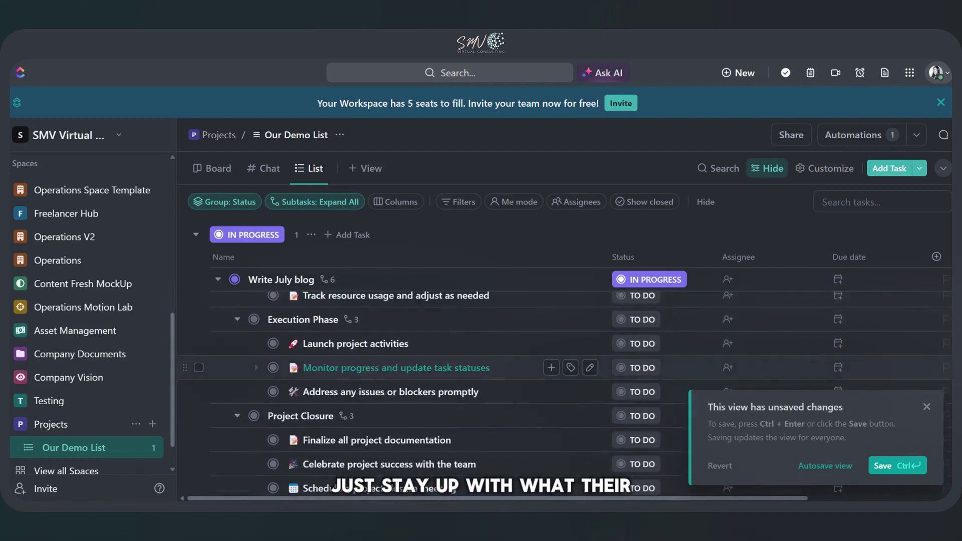
pyautogui.scroll(-3, 454, 373)
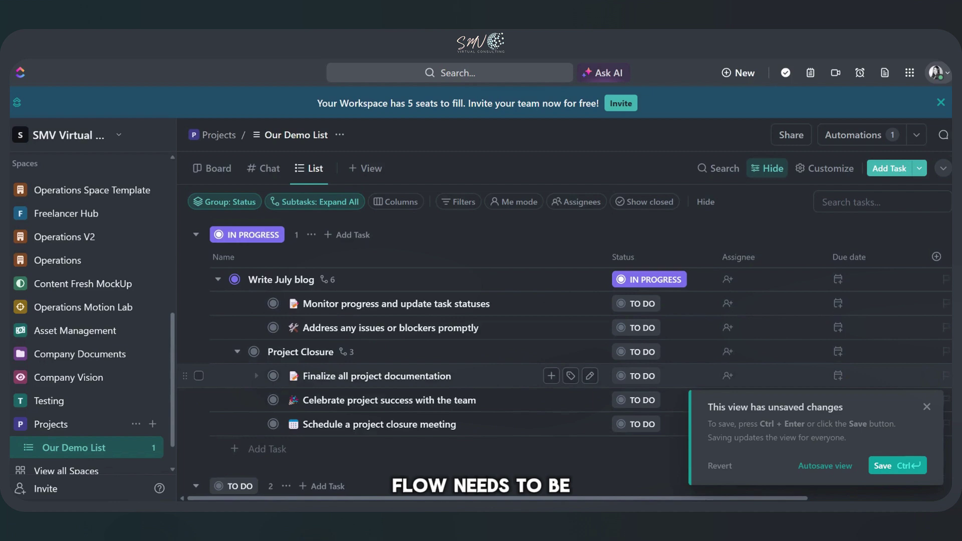
pyautogui.scroll(-5, 474, 233)
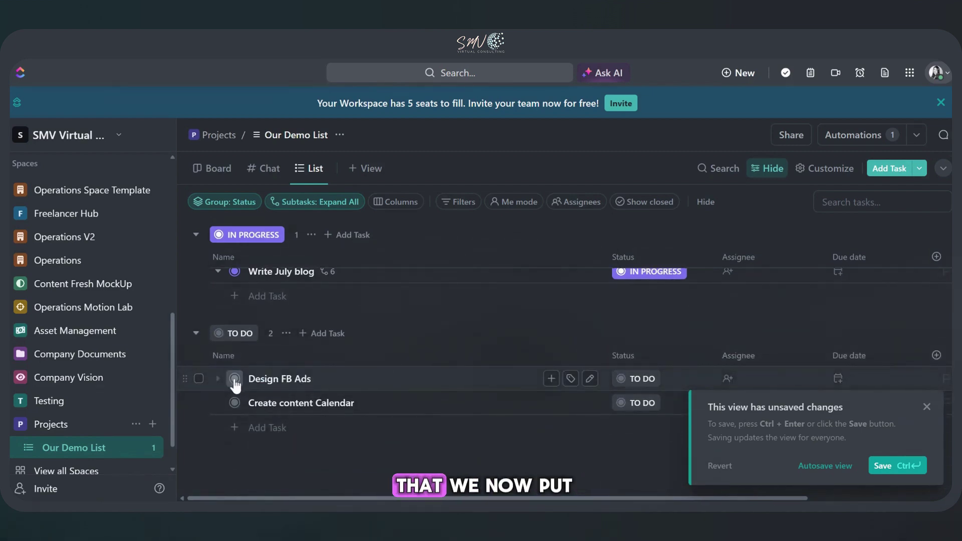
pyautogui.click(234, 379)
pyautogui.click(274, 463)
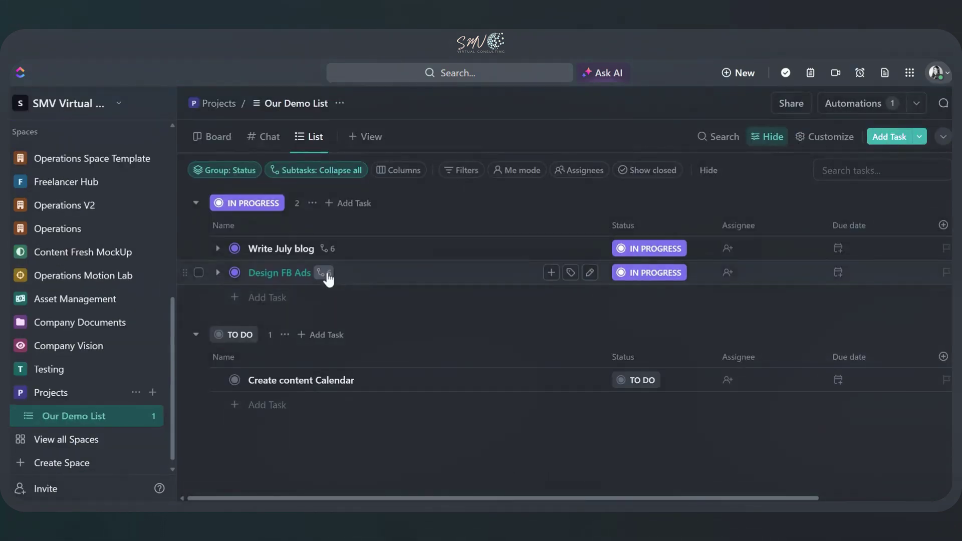
pyautogui.click(328, 274)
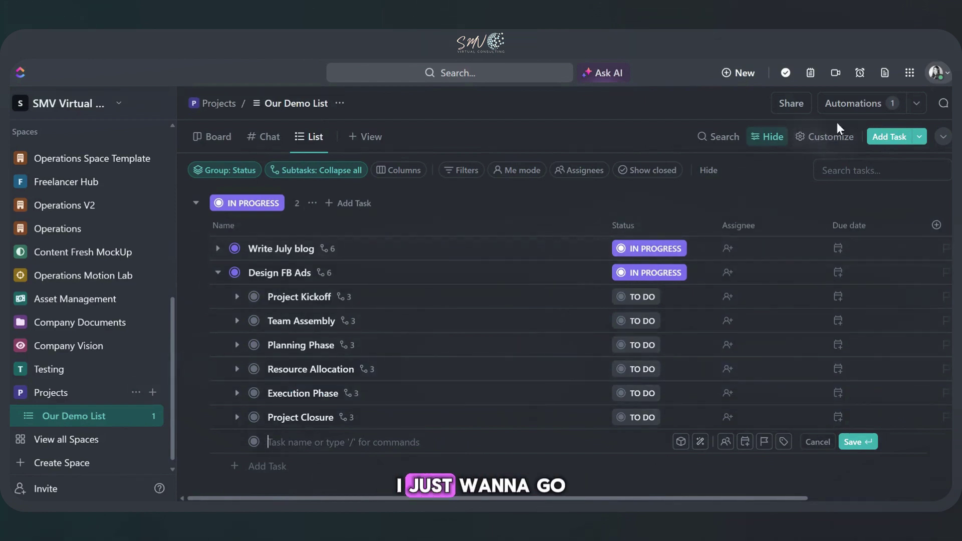
# Start another automation rule for Our Demo List and browse the When trigger options.
pyautogui.click(853, 103)
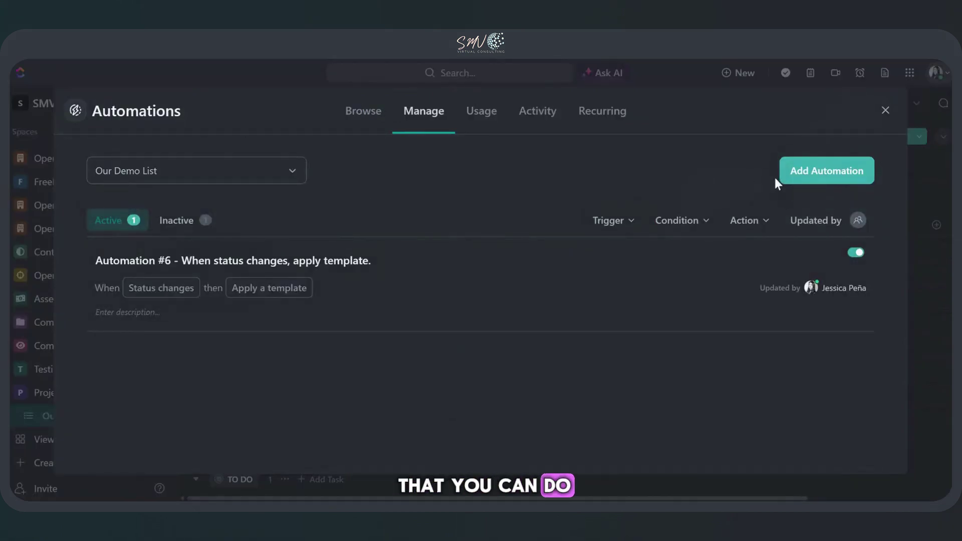
pyautogui.click(810, 175)
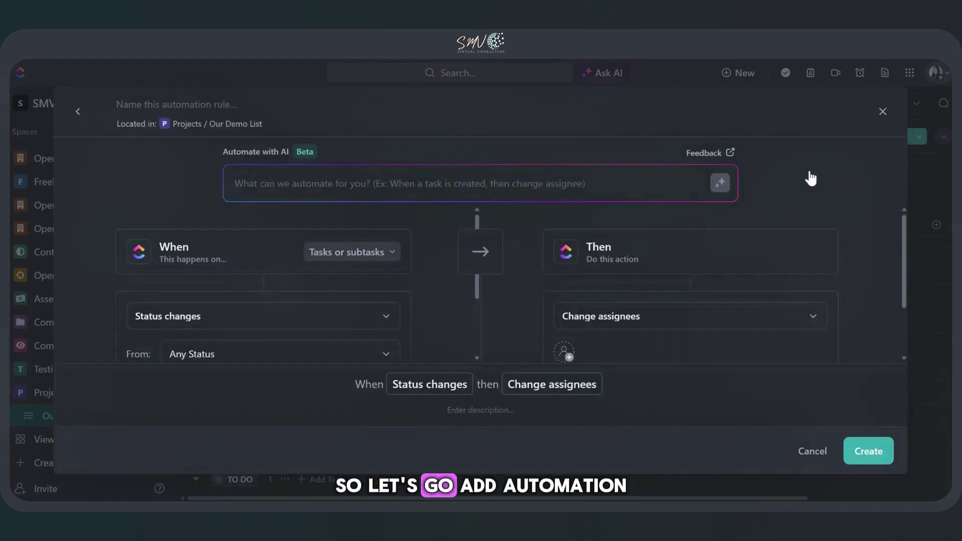
pyautogui.scroll(-1, 441, 309)
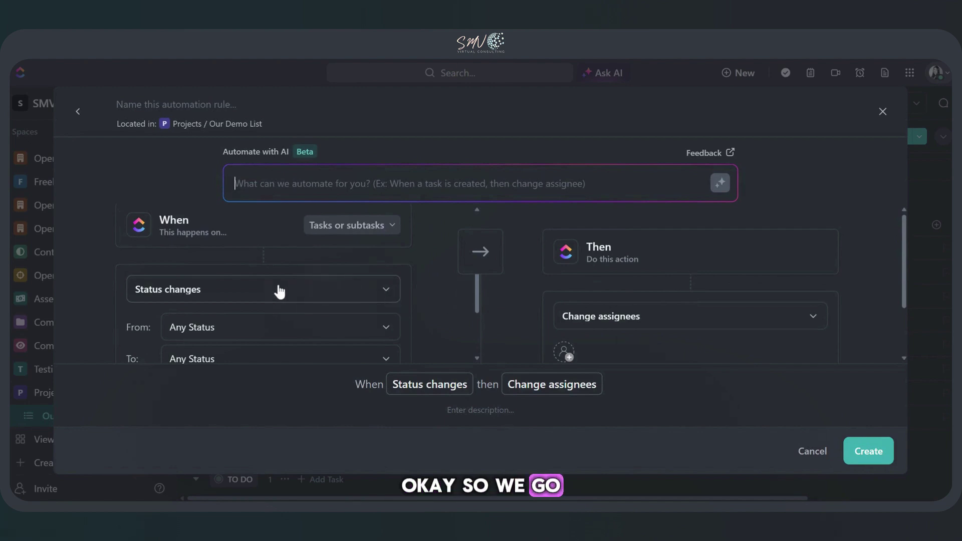
pyautogui.click(383, 295)
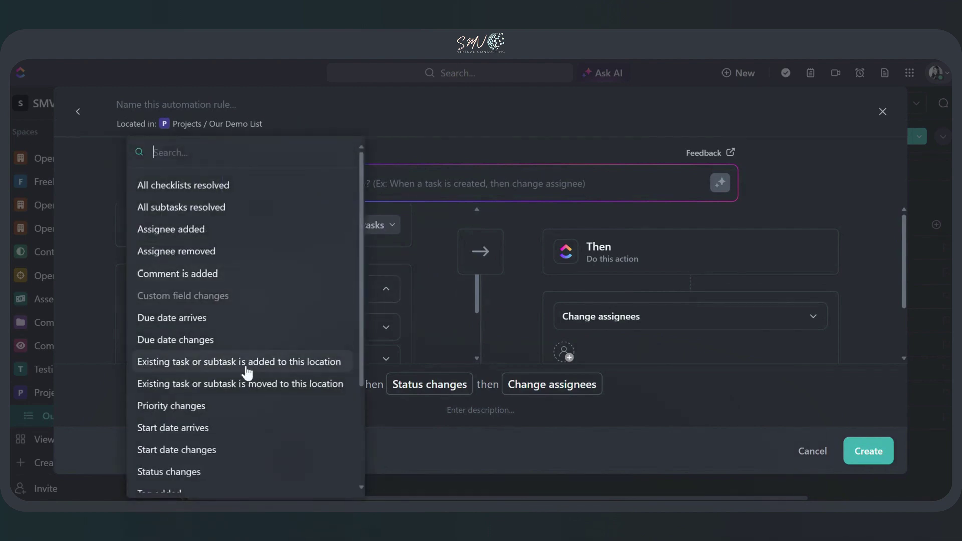
pyautogui.scroll(-1, 247, 373)
pyautogui.scroll(-3, 247, 373)
pyautogui.scroll(3, 247, 373)
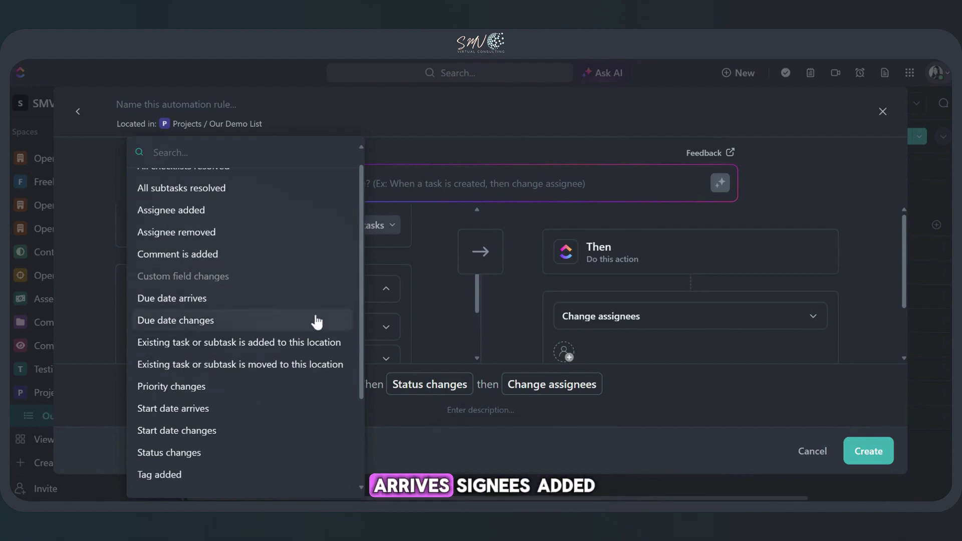
# Close the trigger list, then browse the Then action options and dismiss them unchanged.
pyautogui.click(441, 310)
pyautogui.scroll(-2, 629, 308)
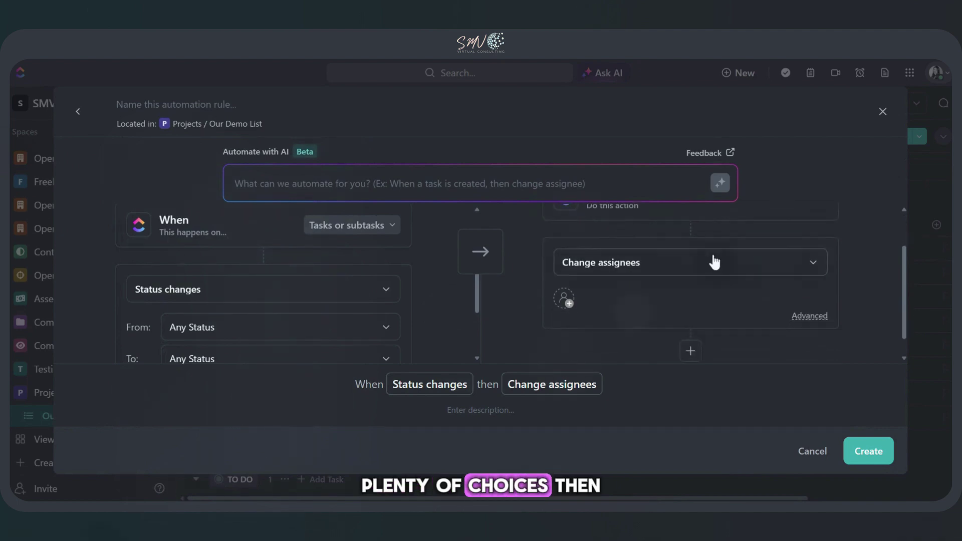
pyautogui.click(807, 269)
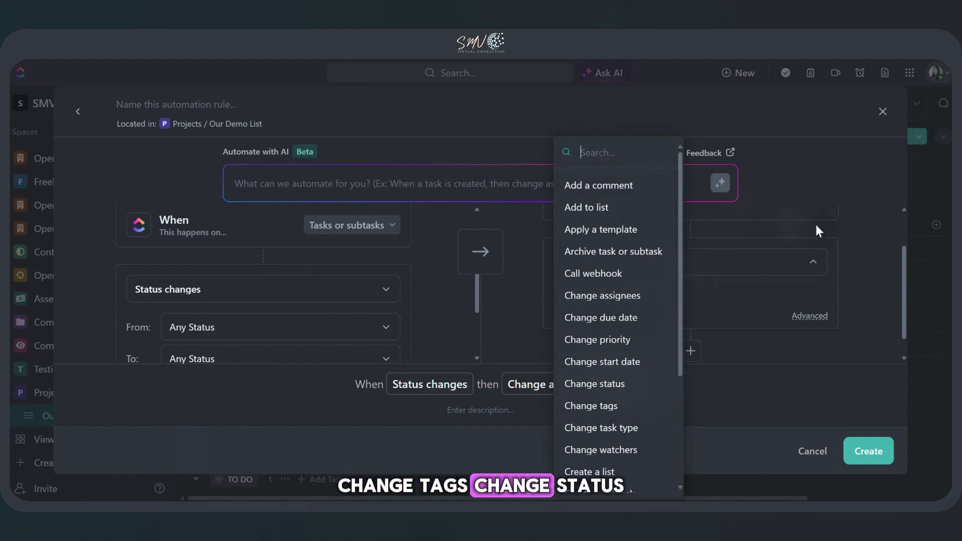
pyautogui.click(877, 244)
pyautogui.scroll(1, 740, 290)
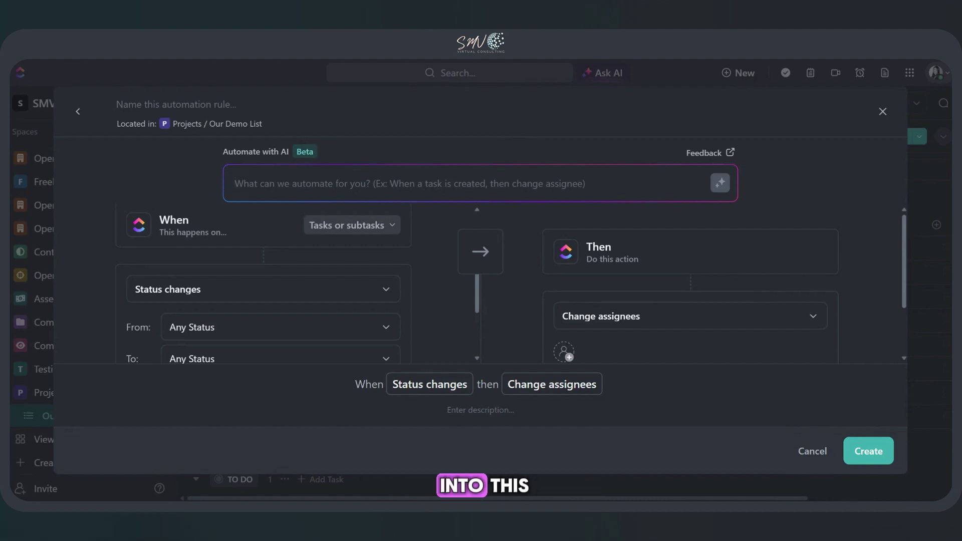
# Have Automate with AI draft the rule from 'When a task is created notify assignee'.
pyautogui.write('When ')
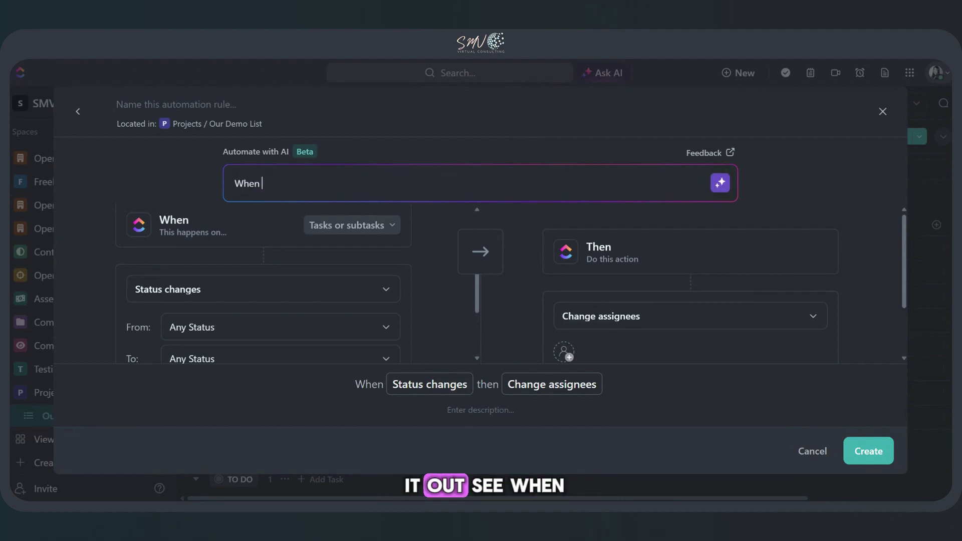
pyautogui.write('a task is')
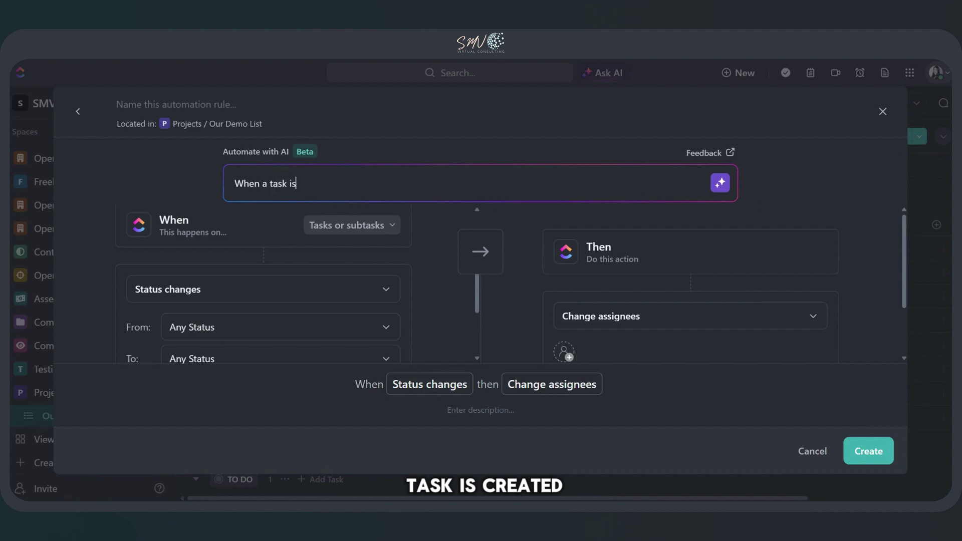
pyautogui.write(' created notify ')
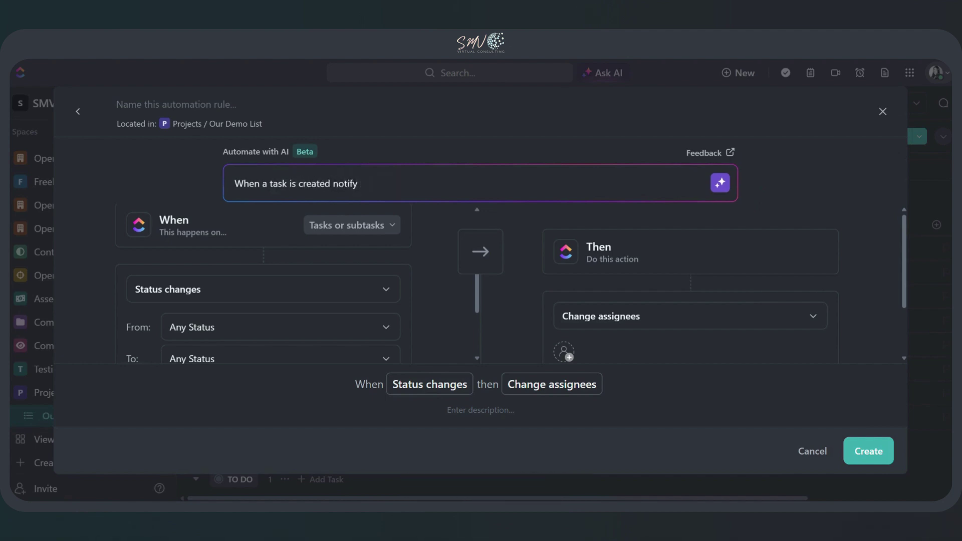
pyautogui.write('asig')
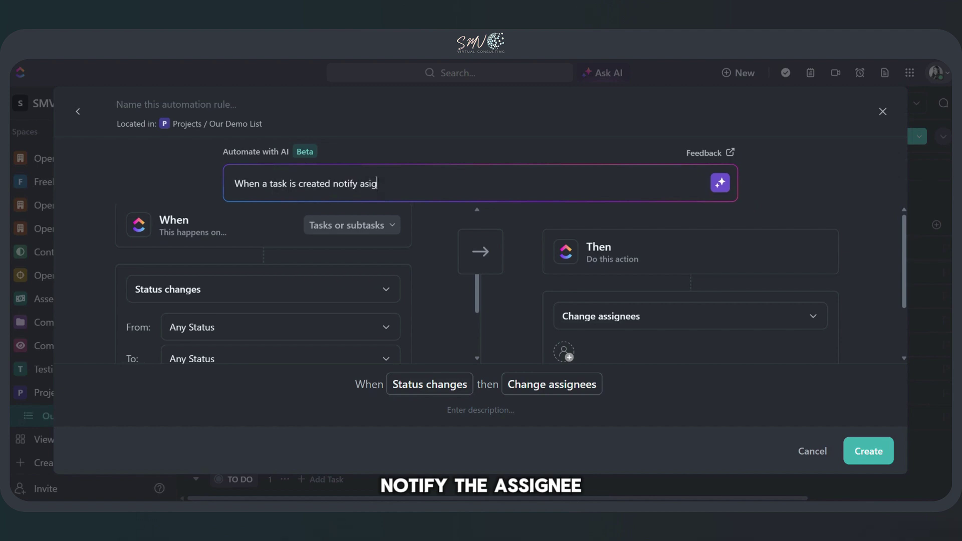
pyautogui.write('n')
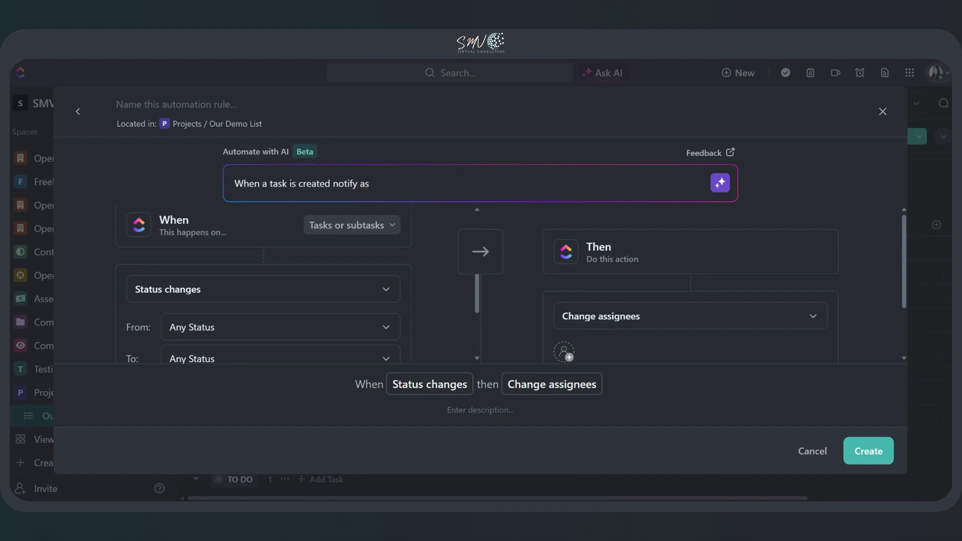
pyautogui.write('gnee')
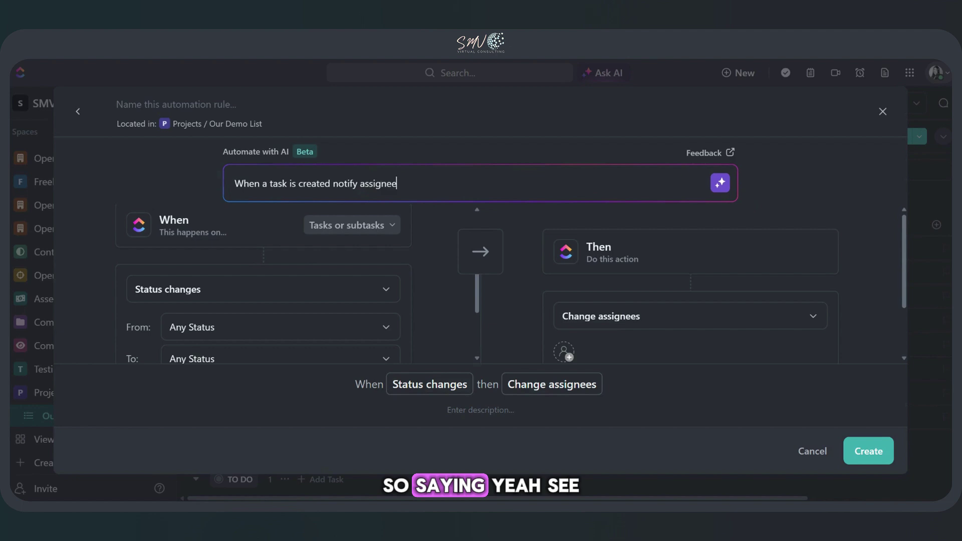
pyautogui.press('Return')
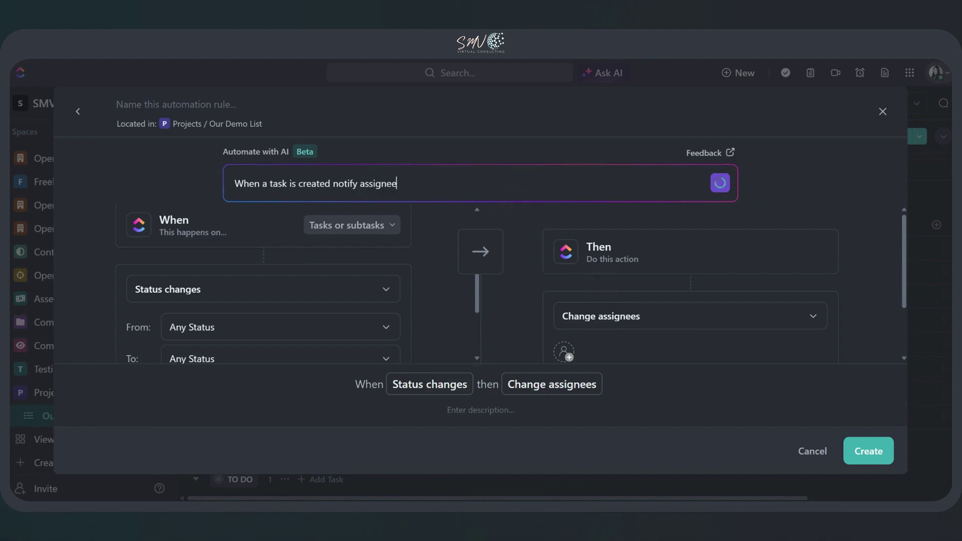
pyautogui.scroll(-1, 429, 300)
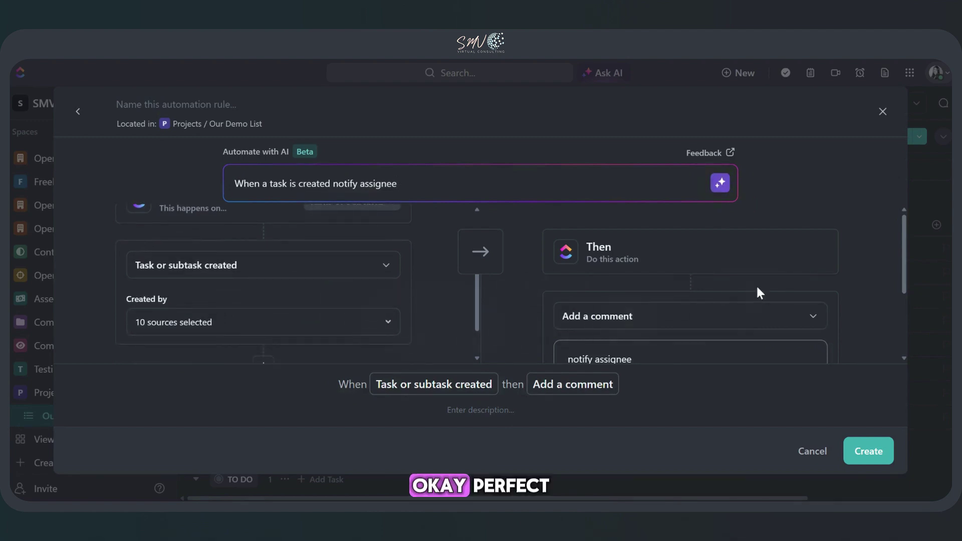
pyautogui.scroll(-1, 798, 280)
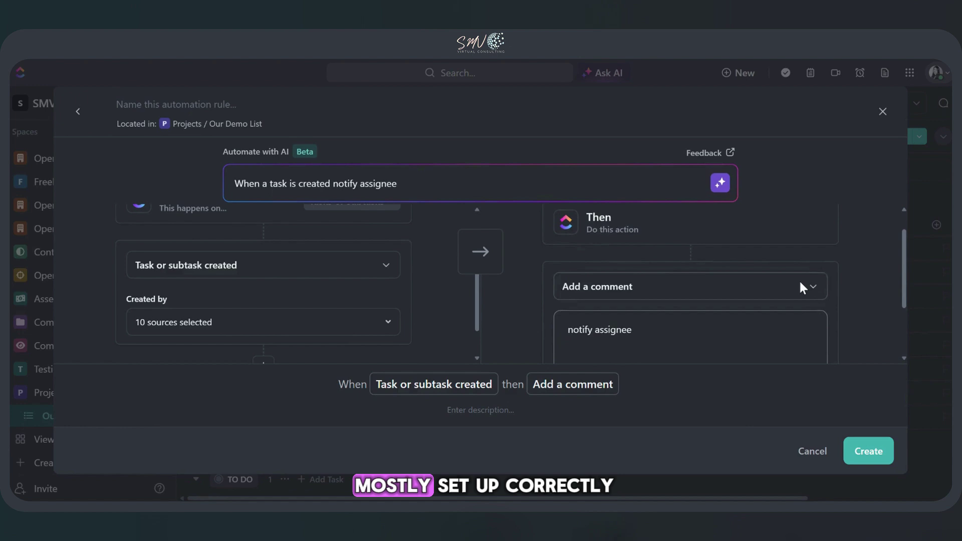
pyautogui.scroll(-1, 846, 228)
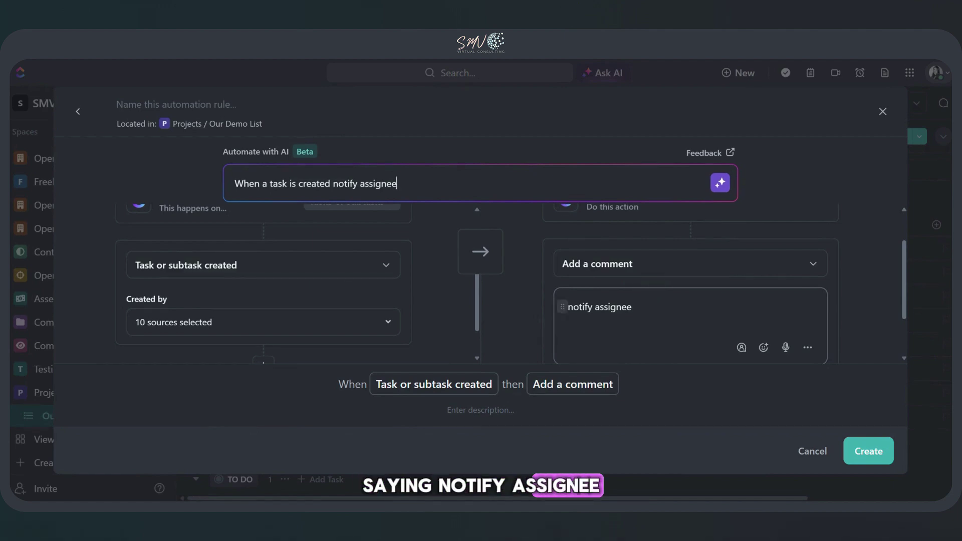
pyautogui.press('BackSpace')
pyautogui.press('BackSpace')
pyautogui.press('BackSpace')
pyautogui.press('BackSpace')
pyautogui.press('BackSpace')
pyautogui.press('BackSpace')
pyautogui.press('BackSpace')
pyautogui.press('BackSpace')
pyautogui.press('BackSpace')
pyautogui.press('BackSpace')
pyautogui.press('BackSpace')
pyautogui.press('BackSpace')
pyautogui.press('BackSpace')
pyautogui.press('BackSpace')
pyautogui.press('BackSpace')
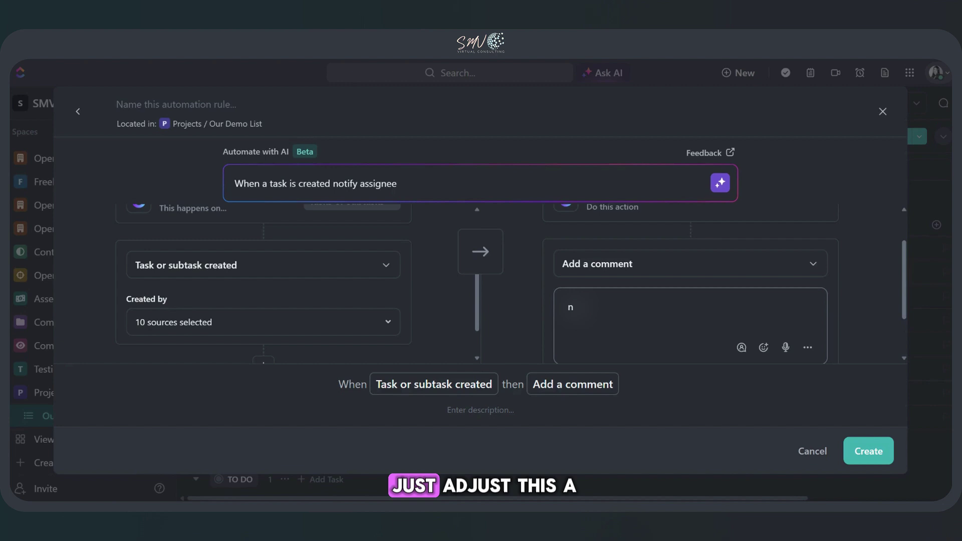
pyautogui.write('@assignees')
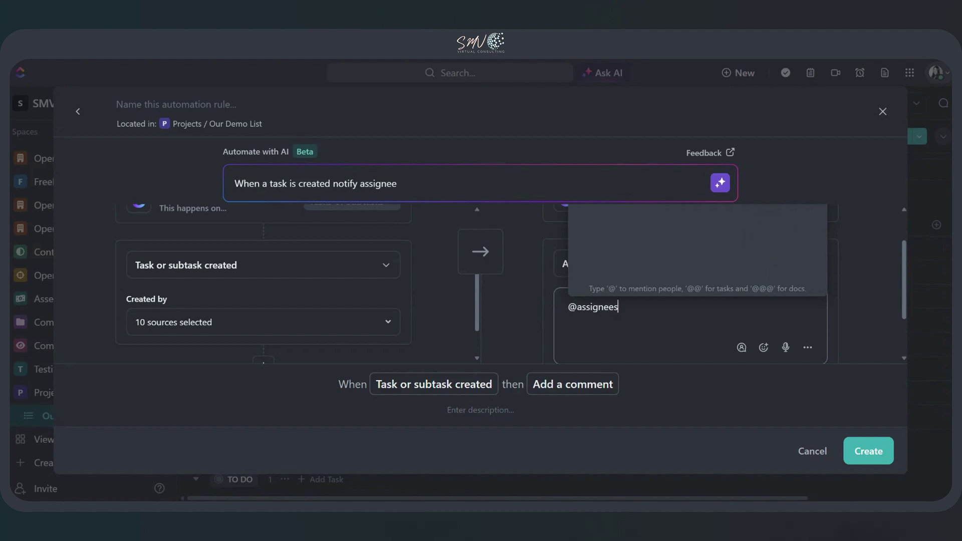
pyautogui.press('Return')
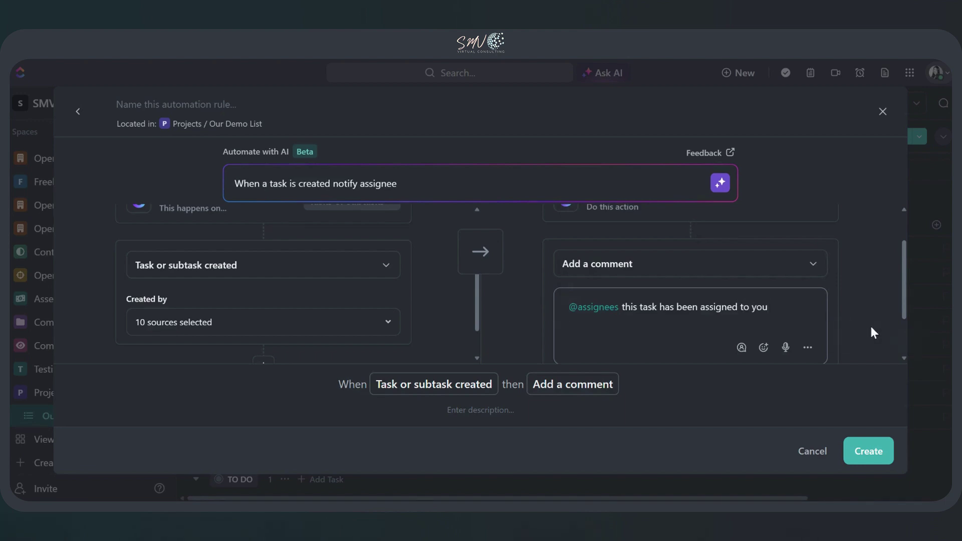
pyautogui.scroll(2, 827, 284)
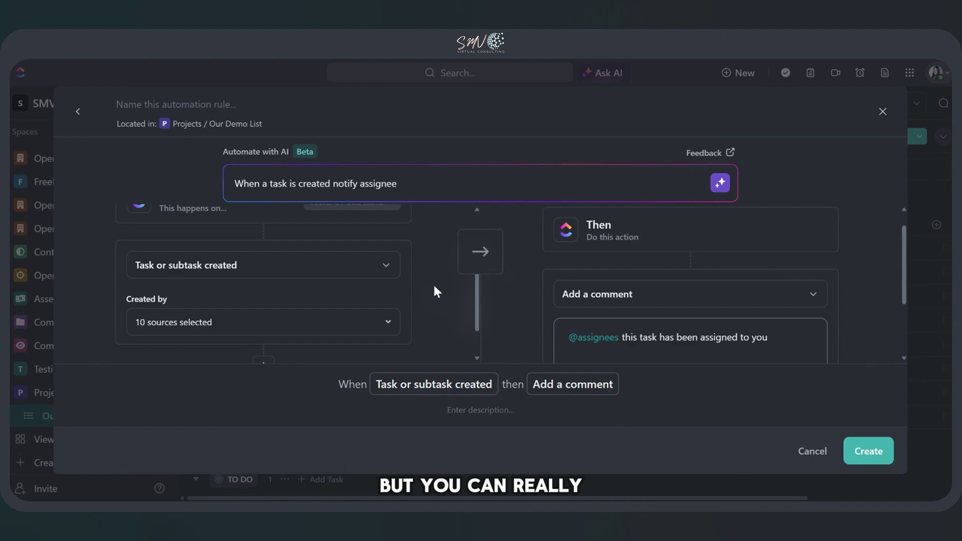
pyautogui.scroll(2, 425, 281)
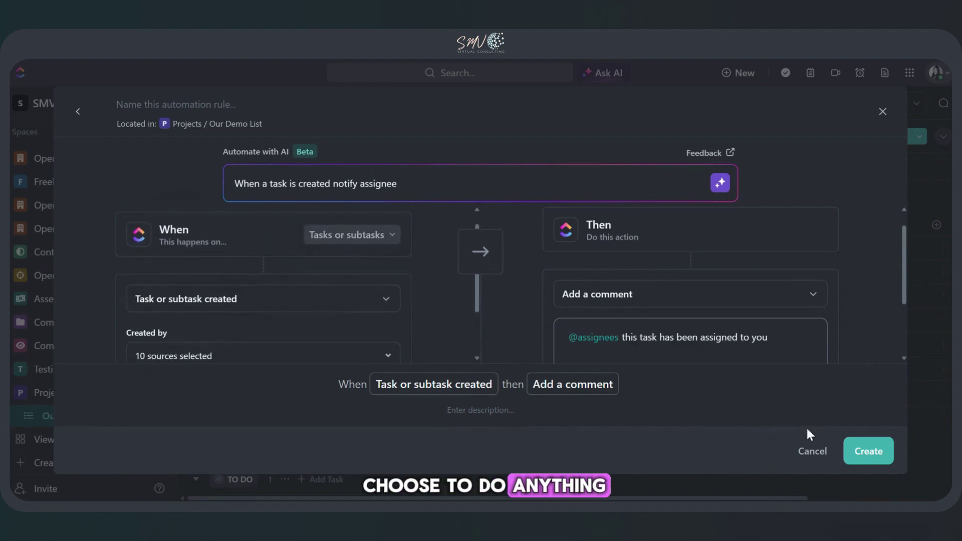